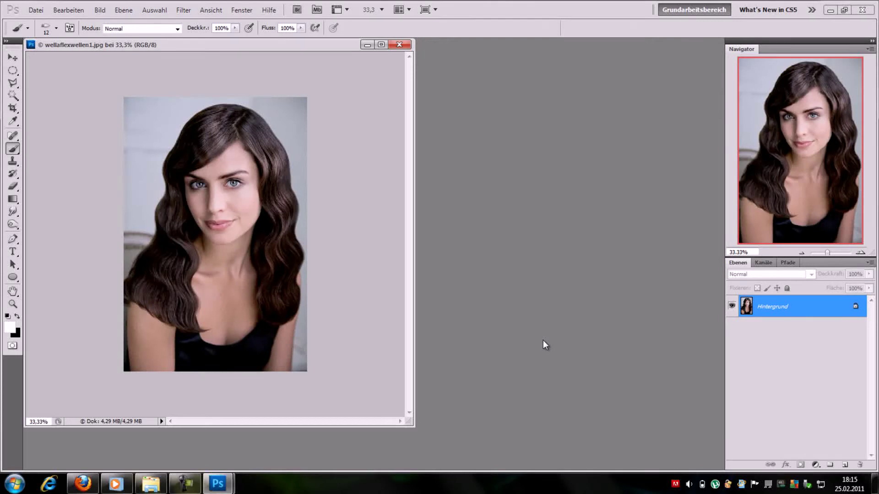
# - Duplicate the Hintergrund layer as Ebene 1 and zoom in on the portrait
pyautogui.hotkey('ctrl', 'j')
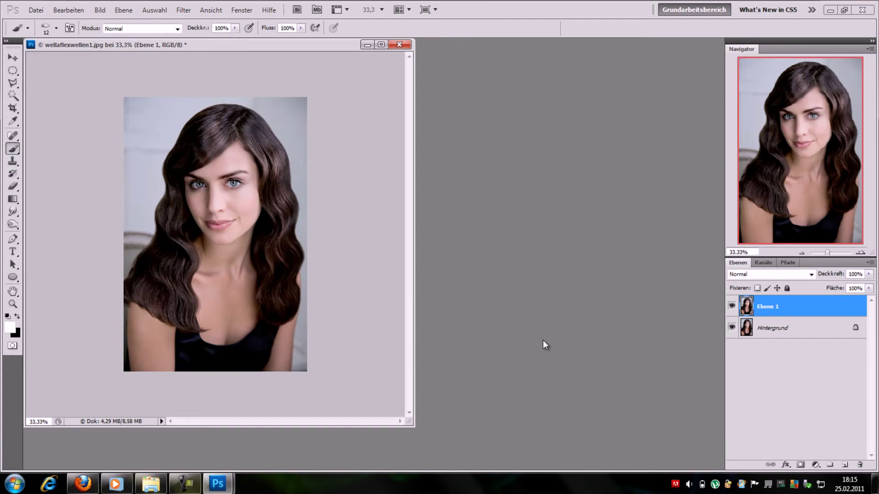
pyautogui.hotkey('ctrl', '+')
pyautogui.hotkey('ctrl', '+')
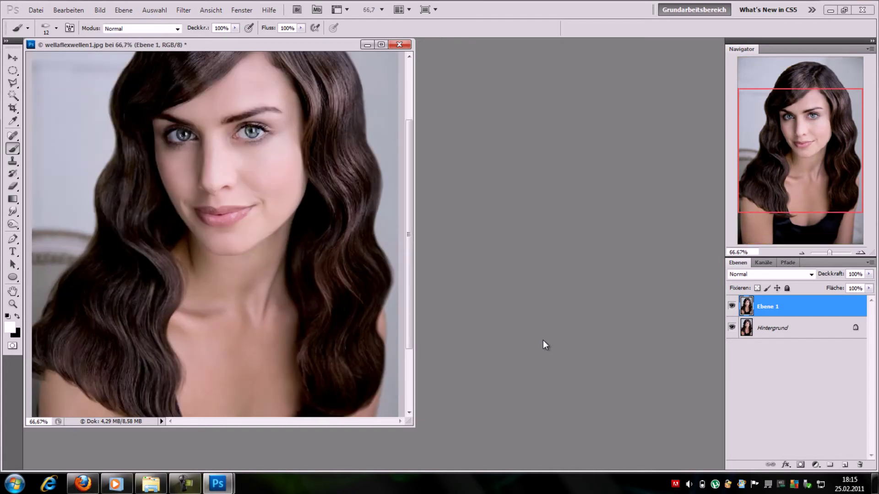
pyautogui.press('space')
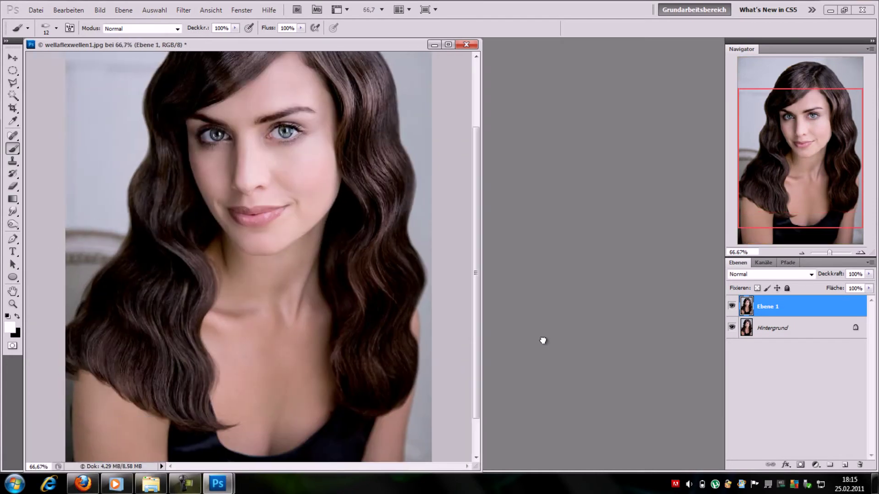
pyautogui.scroll(3, 542, 340)
pyautogui.press('l')
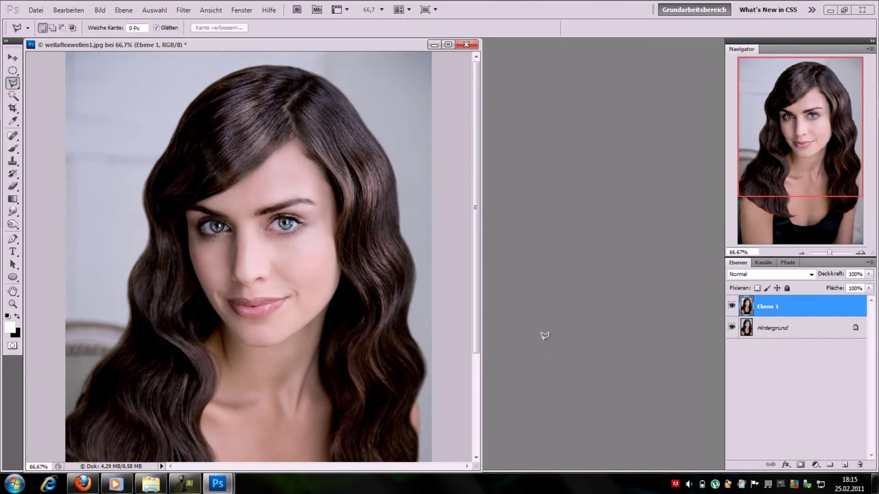
# - Zoom to 100% and trace the hair edge from the crown down the right side with the Polygonal Lasso
pyautogui.hotkey('ctrl', '+')
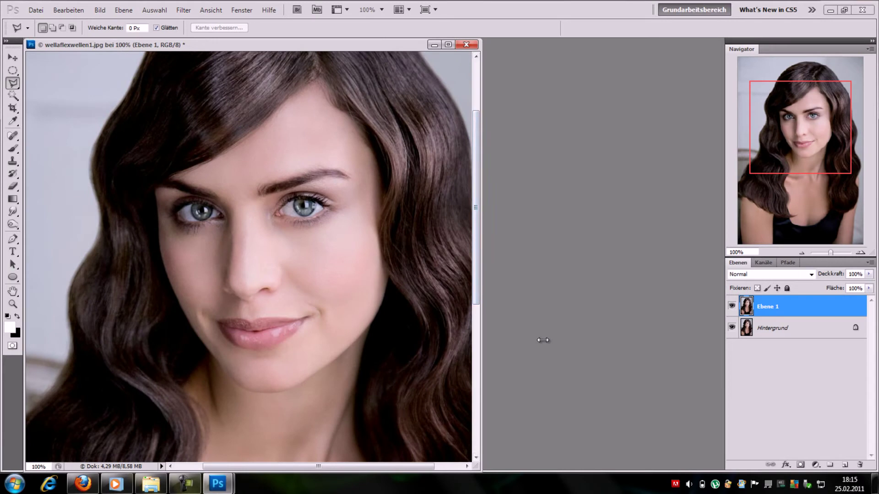
pyautogui.scroll(3, 543, 341)
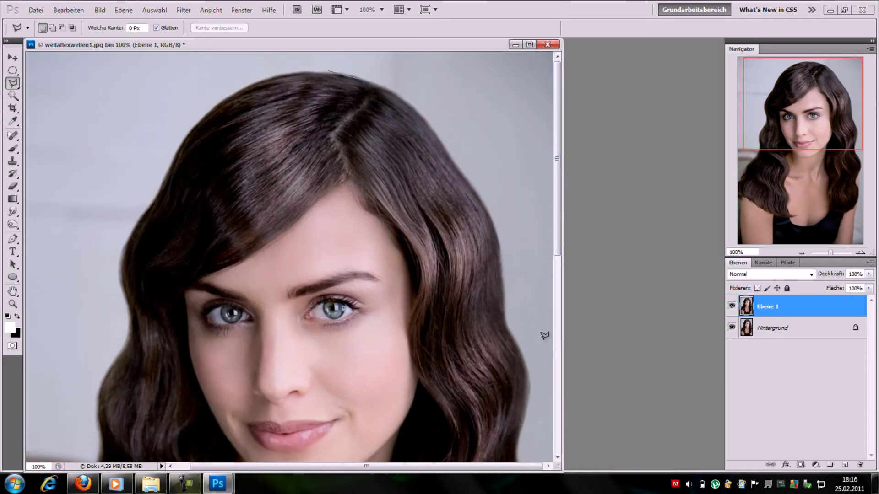
pyautogui.moveTo(388, 94)
pyautogui.mouseDown()
pyautogui.moveTo(414, 104)
pyautogui.moveTo(460, 167)
pyautogui.moveTo(498, 236)
pyautogui.moveTo(508, 277)
pyautogui.mouseUp()
pyautogui.press('BackSpace')
pyautogui.scroll(-4, 544, 336)
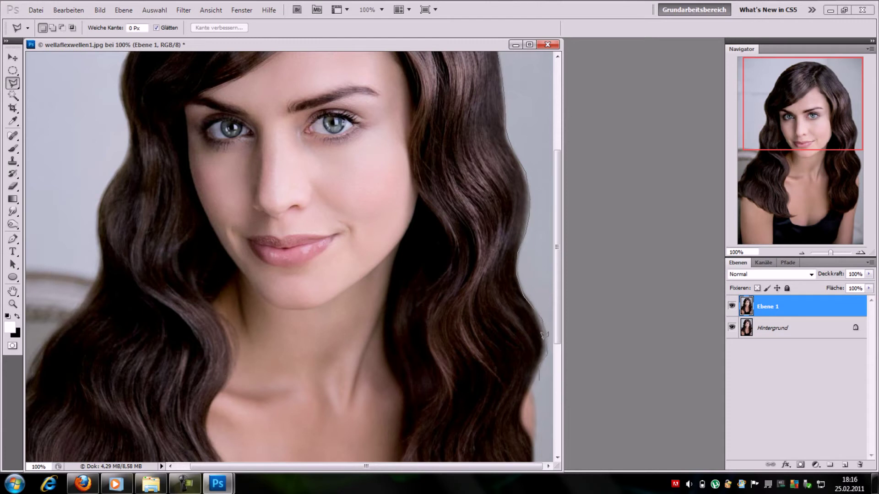
pyautogui.click(521, 404)
pyautogui.scroll(-5, 544, 335)
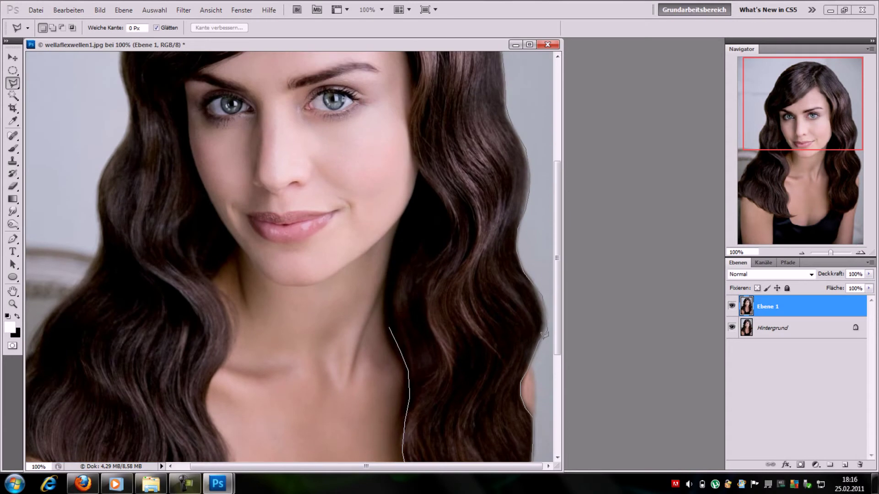
# - Extend the lasso outline up beside the neck and face, across the fringe and down the left cheek
pyautogui.click(389, 326)
pyautogui.click(391, 287)
pyautogui.click(391, 251)
pyautogui.click(402, 224)
pyautogui.click(422, 184)
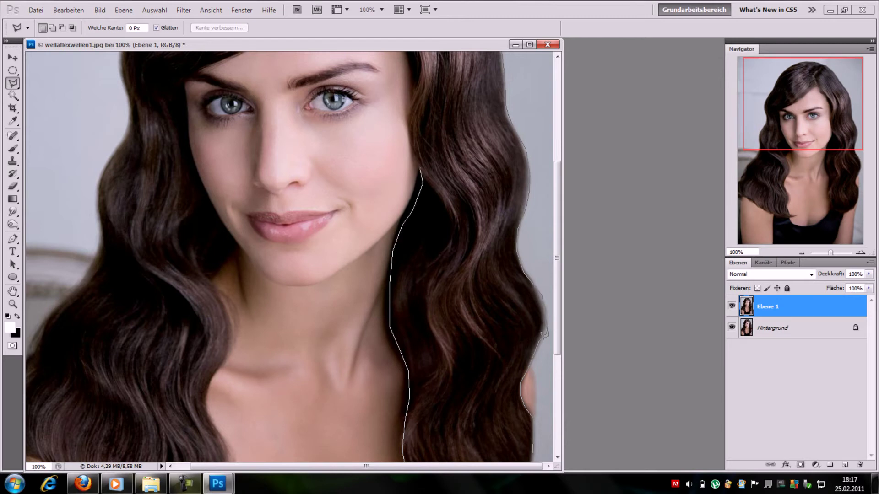
pyautogui.scroll(3, 543, 334)
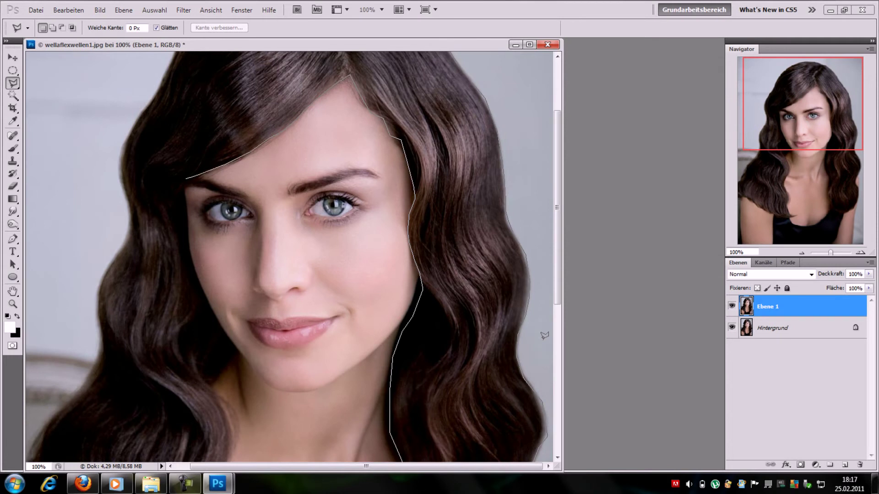
pyautogui.hscroll(-2, 119, 215)
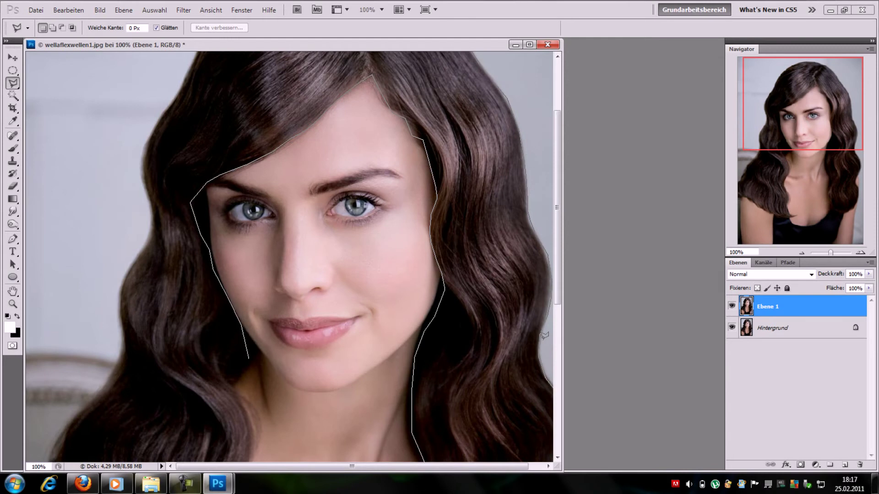
pyautogui.scroll(-5, 544, 336)
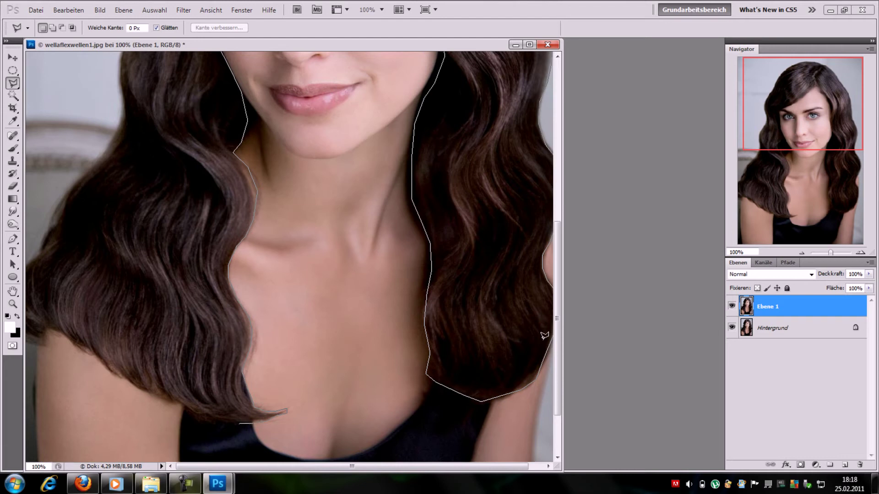
# - Carry the lasso outline around the left strands' ends and up their outer edge
pyautogui.click(212, 422)
pyautogui.click(183, 405)
pyautogui.click(74, 344)
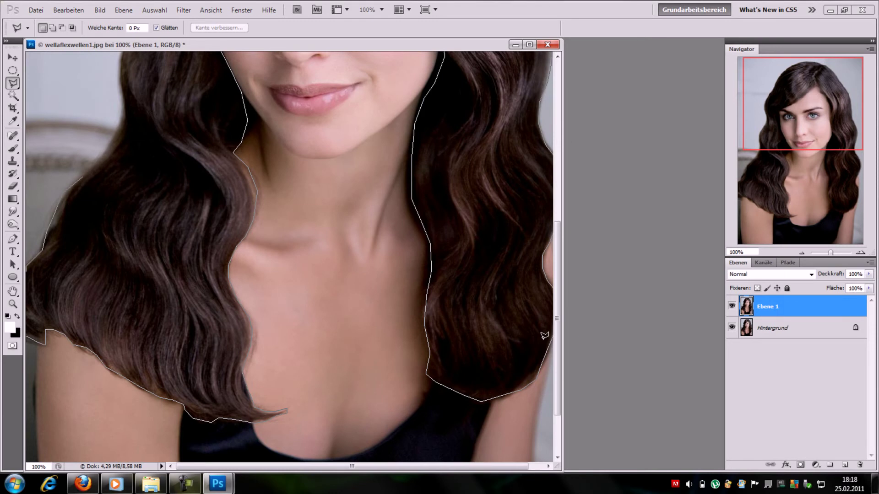
pyautogui.scroll(3, 545, 336)
pyautogui.scroll(3, 545, 336)
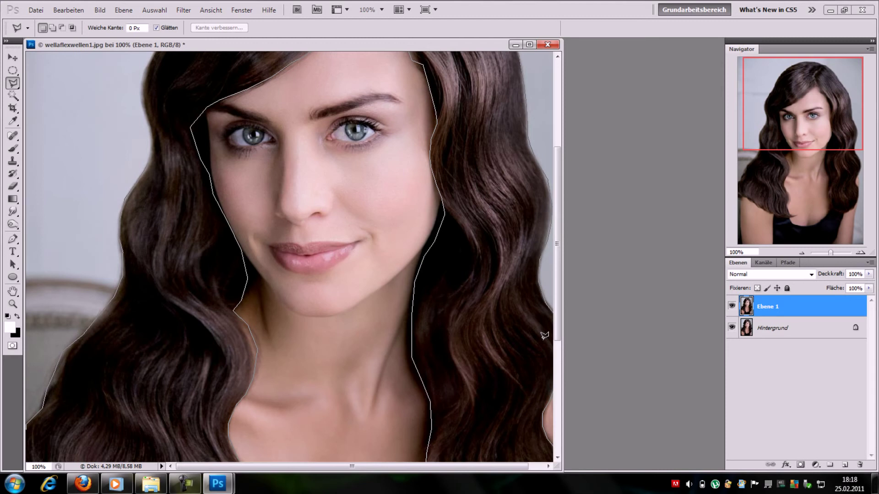
# - Add lasso points up the left hair edge and over the crown of the head
pyautogui.scroll(1, 544, 335)
pyautogui.scroll(2, 544, 335)
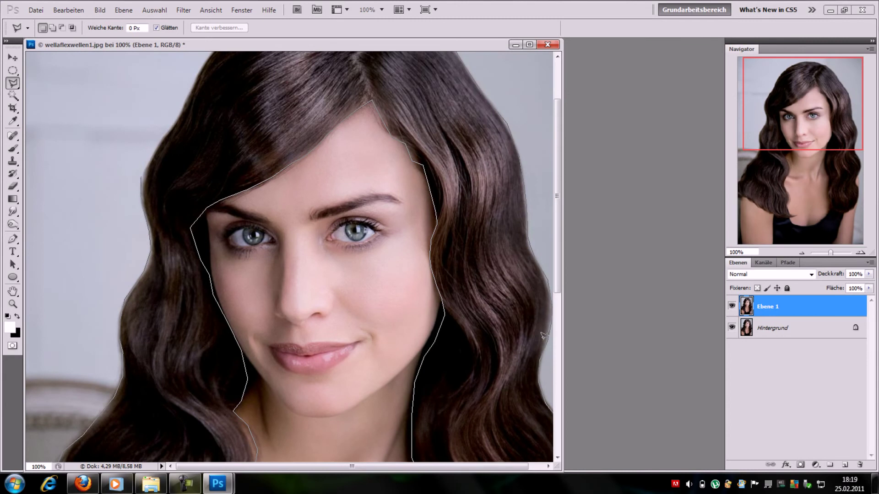
pyautogui.click(141, 172)
pyautogui.scroll(3, 160, 119)
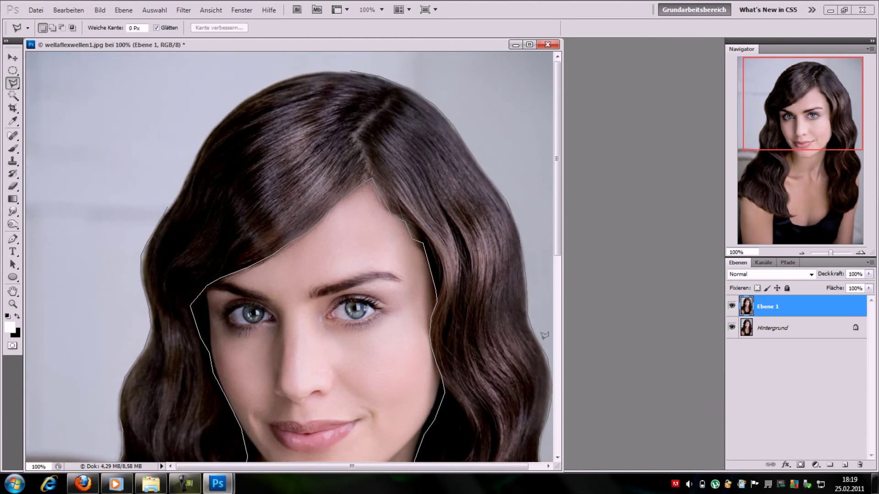
pyautogui.click(168, 206)
pyautogui.click(184, 179)
pyautogui.click(206, 135)
pyautogui.click(231, 109)
pyautogui.click(294, 76)
# - Close the outline into a hair selection, zoom out, and bring up Hue/Saturation
pyautogui.doubleClick(544, 336)
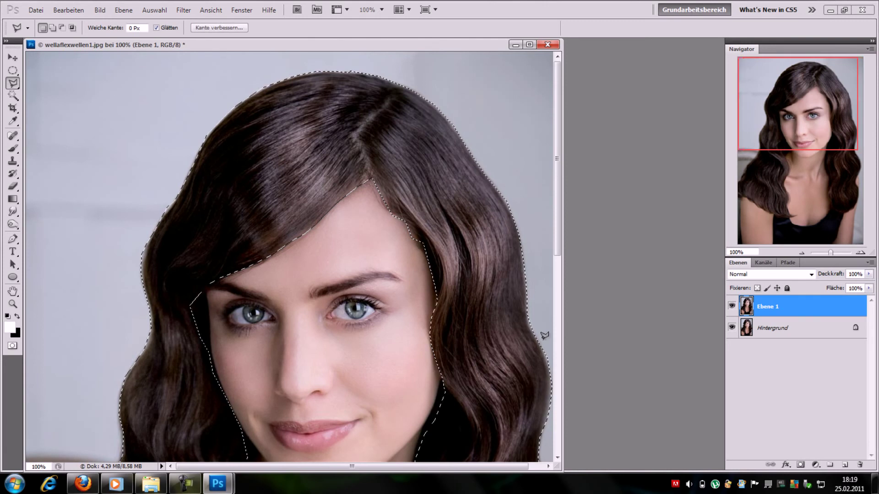
pyautogui.keyDown('alt'); pyautogui.click(542, 340); pyautogui.keyUp('alt')
pyautogui.keyDown('alt'); pyautogui.click(543, 341); pyautogui.keyUp('alt')
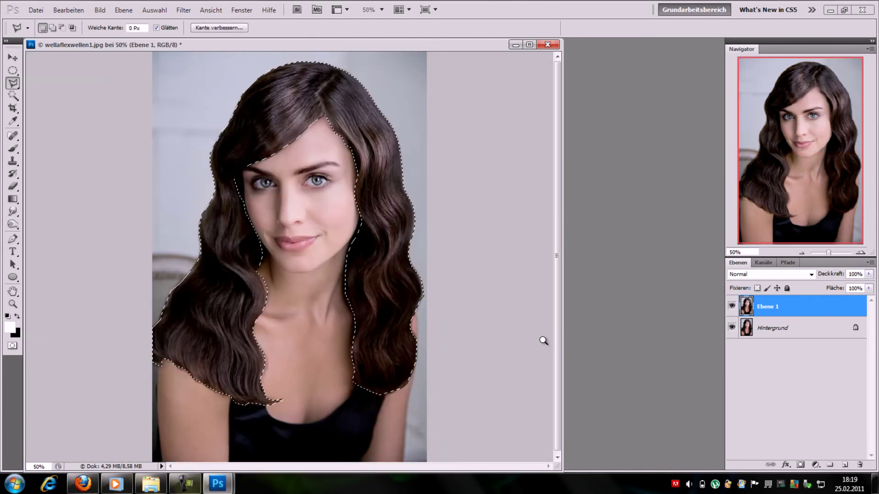
pyautogui.hotkey('alt', 'b')
pyautogui.press('Down')
pyautogui.press('Right')
pyautogui.press('Down')
pyautogui.press('Down')
pyautogui.press('Down')
pyautogui.press('Down')
pyautogui.press('Down')
pyautogui.press('Up')
pyautogui.press('Return')
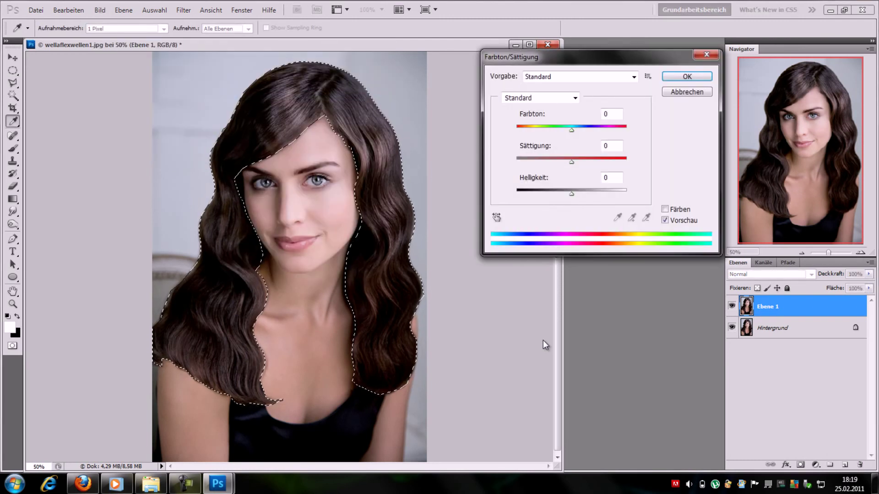
# - Turn on Colorize and set the hue to +34 for brown
pyautogui.hotkey('alt', 'f')
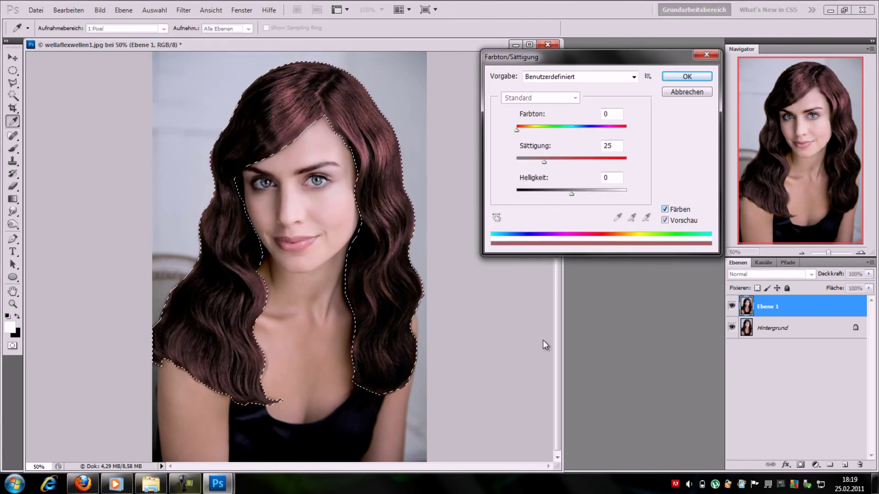
pyautogui.press('Up')
pyautogui.press('Up')
pyautogui.press('Up')
pyautogui.press('Up')
pyautogui.press('Up')
pyautogui.press('Up')
pyautogui.press('Up')
pyautogui.press('Up')
pyautogui.press('Up')
pyautogui.press('Up')
pyautogui.press('Up')
pyautogui.press('Up')
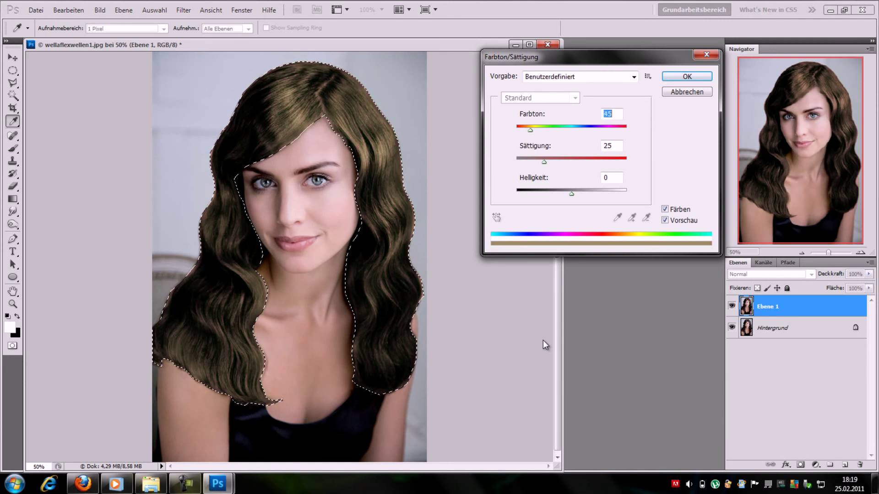
pyautogui.hotkey('shift', 'Up')
pyautogui.hotkey('shift', 'Up')
pyautogui.hotkey('shift', 'Up')
pyautogui.hotkey('shift', 'Up')
pyautogui.hotkey('shift', 'Up')
pyautogui.hotkey('shift', 'Up')
pyautogui.hotkey('shift', 'Up')
pyautogui.hotkey('shift', 'Up')
pyautogui.hotkey('shift', 'Up')
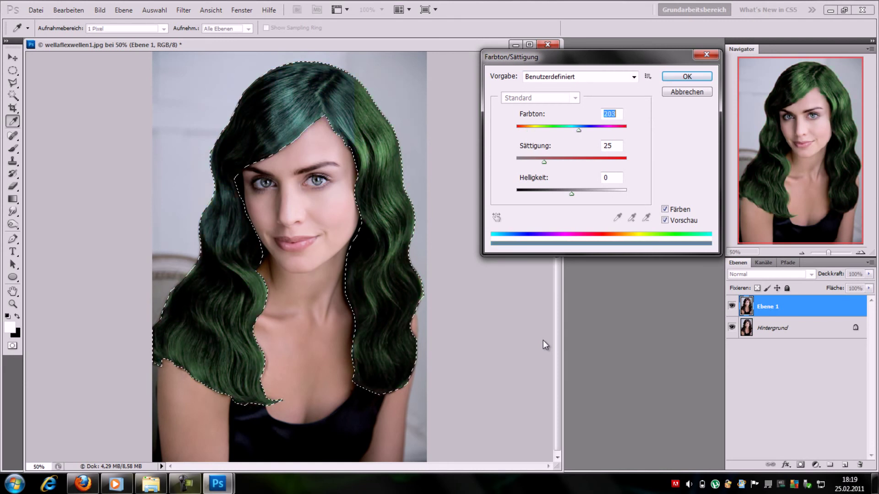
pyautogui.hotkey('shift', 'Up')
pyautogui.hotkey('shift', 'Up')
pyautogui.hotkey('shift', 'Up')
pyautogui.press('Up')
pyautogui.press('Up')
pyautogui.press('Up')
pyautogui.press('Up')
pyautogui.press('Up')
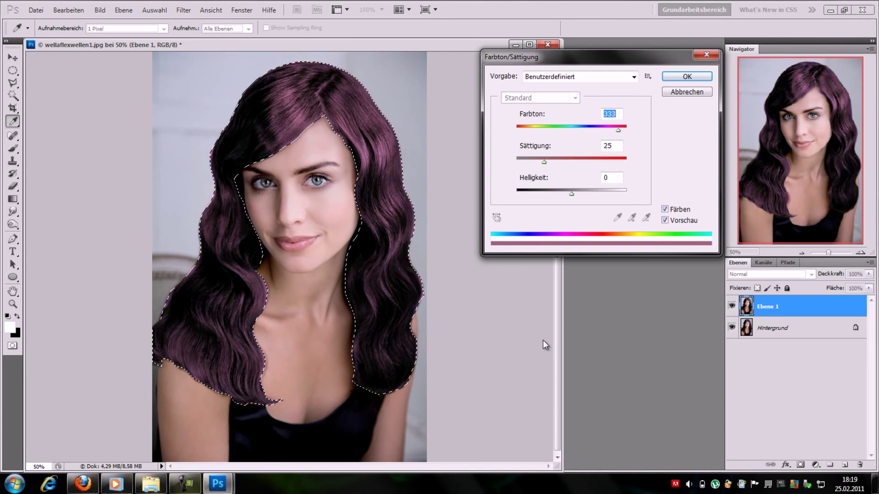
pyautogui.hotkey('shift', 'Down')
pyautogui.hotkey('shift', 'Down')
pyautogui.hotkey('shift', 'Down')
pyautogui.hotkey('shift', 'Down')
pyautogui.hotkey('shift', 'Down')
pyautogui.hotkey('shift', 'Down')
pyautogui.hotkey('shift', 'Down')
pyautogui.hotkey('shift', 'Down')
pyautogui.hotkey('shift', 'Down')
pyautogui.hotkey('shift', 'Down')
pyautogui.hotkey('shift', 'Down')
pyautogui.press('Up')
pyautogui.press('Down')
pyautogui.press('Down')
pyautogui.press('Down')
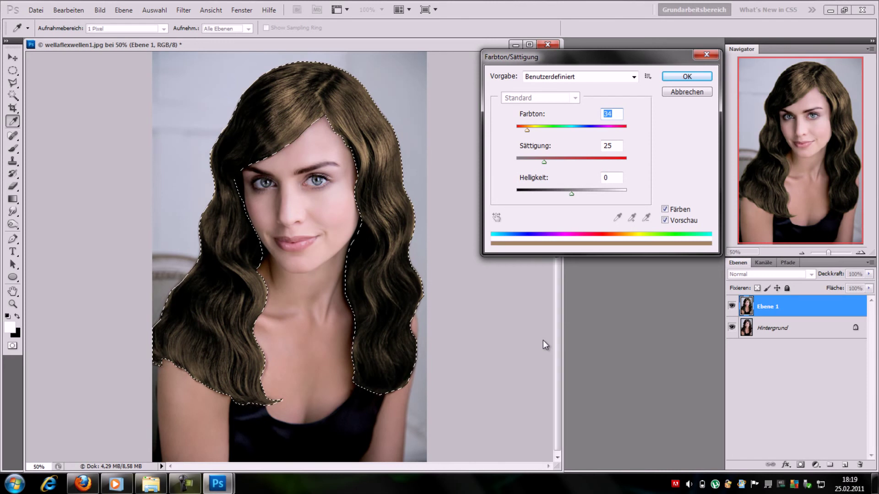
# - Set saturation 25 and lightness -18, keeping the hue at +34 after trying +41
pyautogui.press('Tab')
pyautogui.hotkey('shift', 'Up')
pyautogui.press('Up')
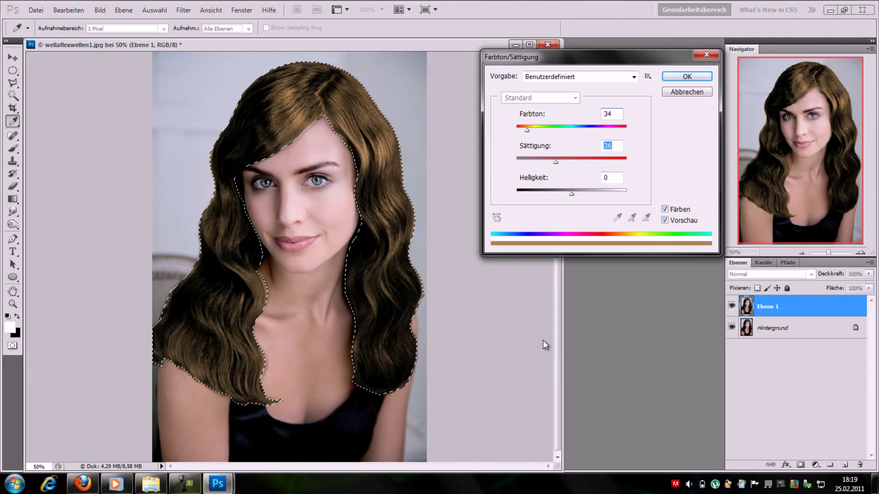
pyautogui.press('Tab')
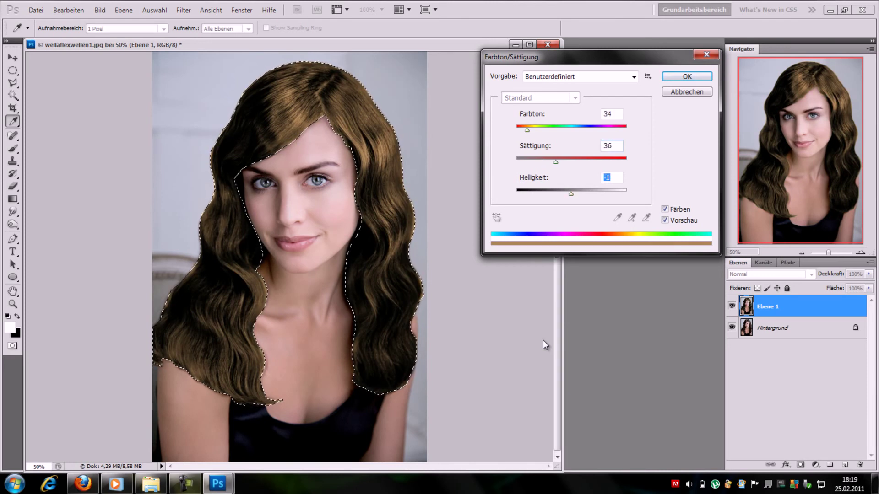
pyautogui.hotkey('shift', 'Down')
pyautogui.hotkey('shift', 'Down')
pyautogui.press('Up')
pyautogui.press('Up')
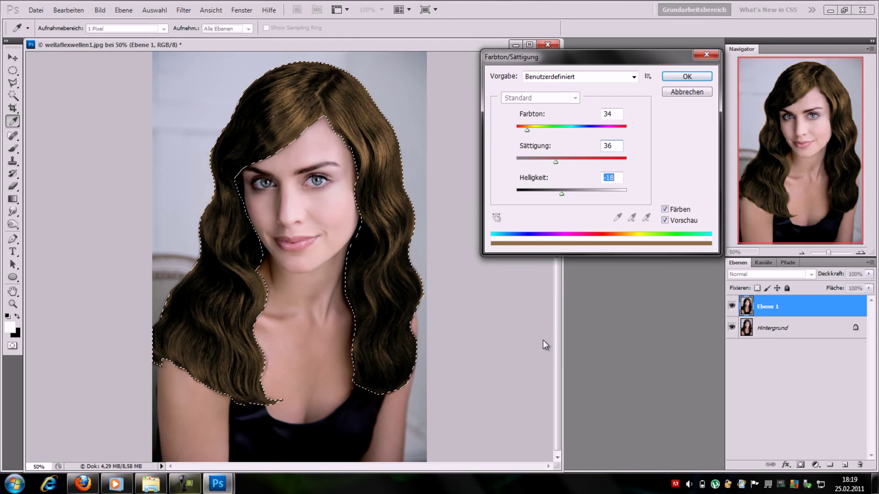
pyautogui.press('Tab')
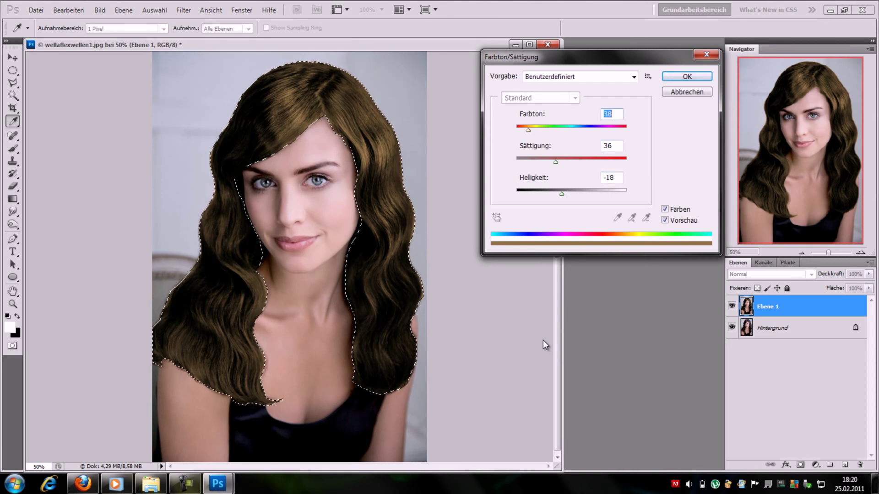
pyautogui.press('Up')
pyautogui.press('Up')
pyautogui.press('Up')
pyautogui.press('Down')
pyautogui.press('Down')
pyautogui.press('Down')
pyautogui.press('Tab')
pyautogui.press('Down')
pyautogui.press('Down')
pyautogui.press('Down')
pyautogui.press('Down')
pyautogui.press('Down')
pyautogui.press('Down')
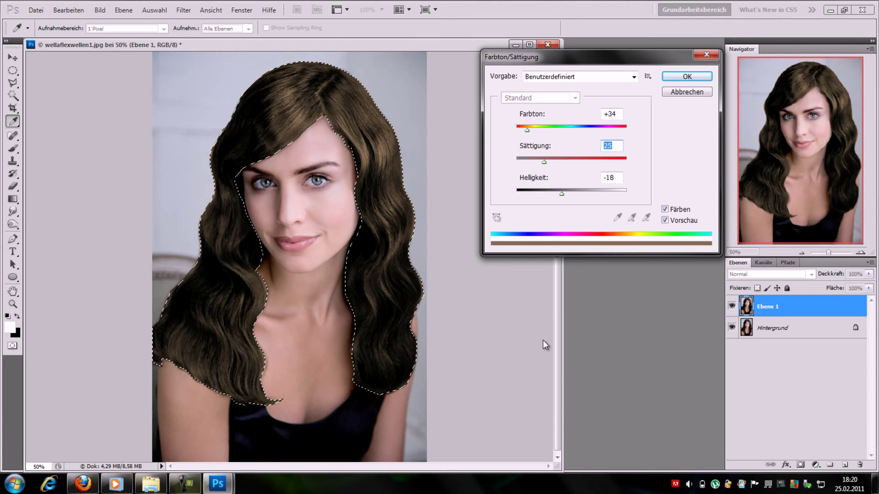
# - Apply the brown tint, deselect, and zoom to 100% to inspect the hair edges
pyautogui.press('Return')
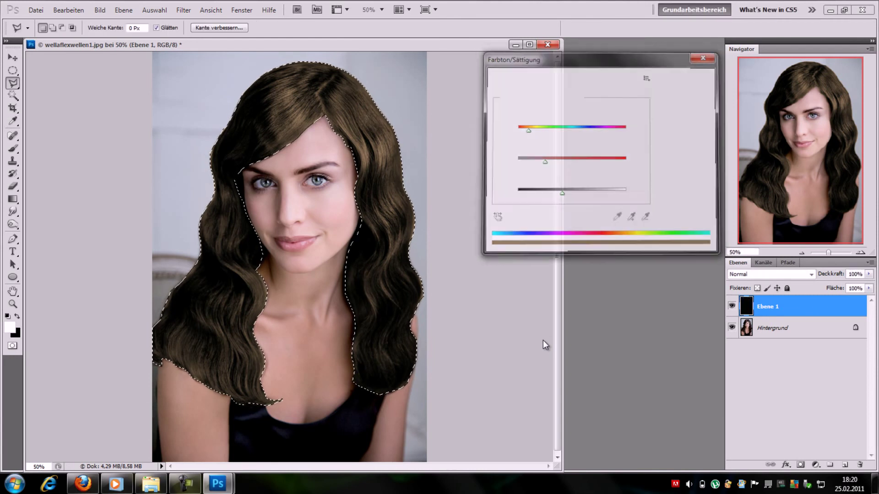
pyautogui.hotkey('ctrl', 'd')
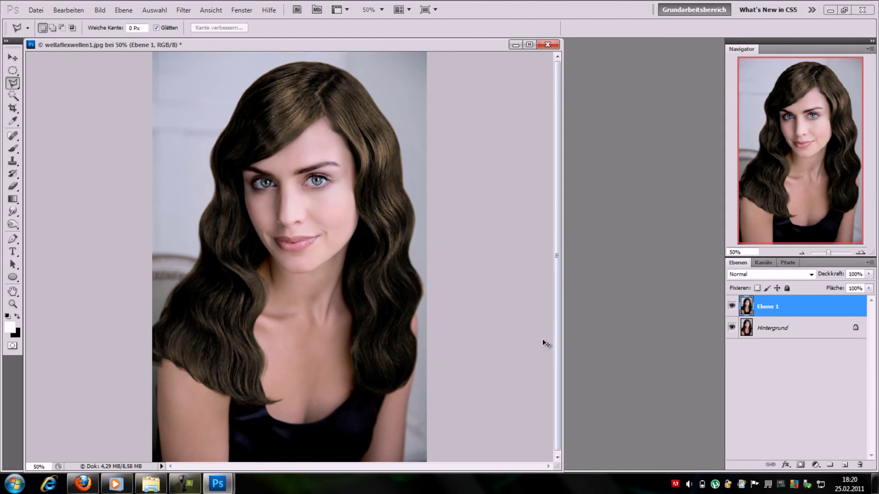
pyautogui.hotkey('ctrl', '+')
pyautogui.hotkey('ctrl', '+')
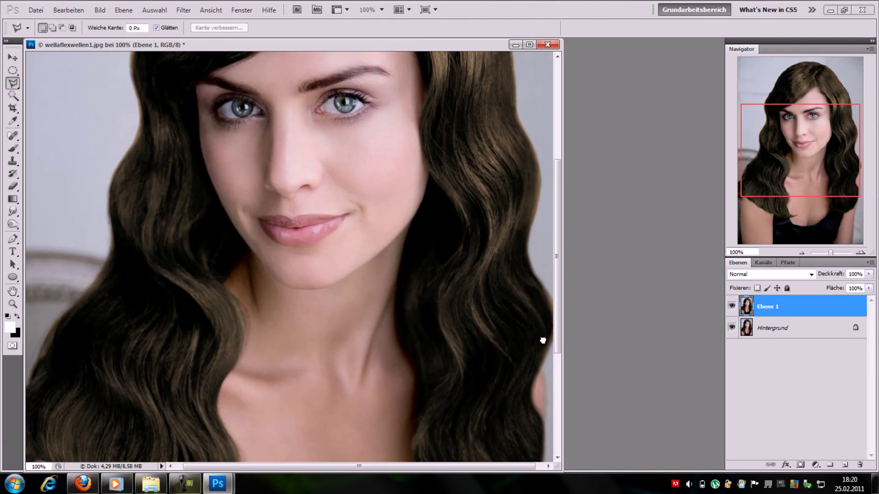
# - Switch to the Eraser and set a soft brush size and hardness
pyautogui.scroll(3, 542, 341)
pyautogui.scroll(2, 543, 341)
pyautogui.press('y')
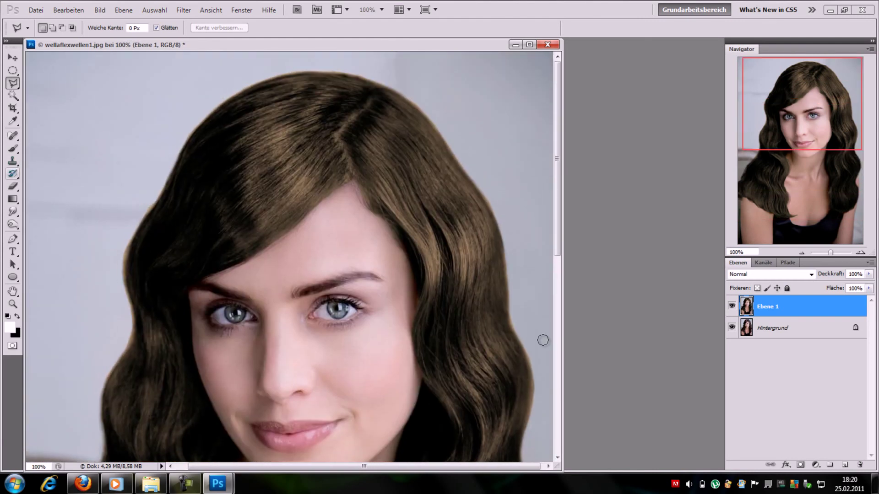
pyautogui.press('e')
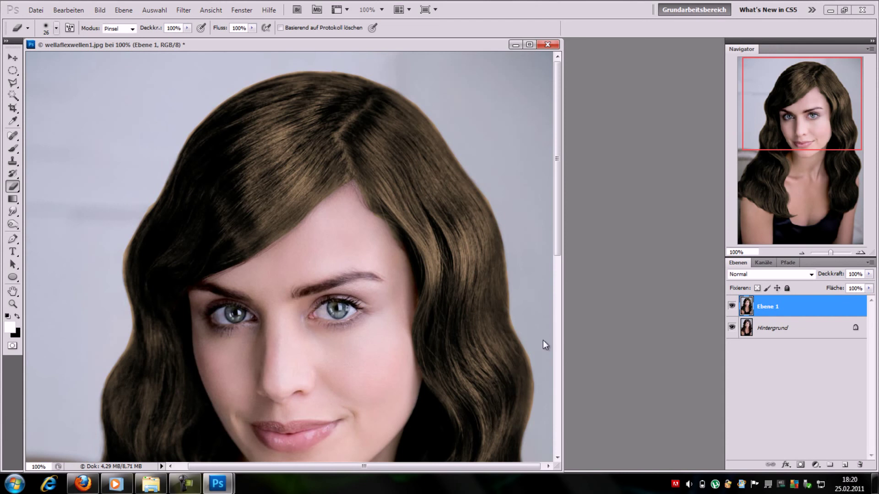
pyautogui.rightClick(543, 340)
pyautogui.press('Escape')
# - Erase stray brown tint along the hair's right edge on Ebene 1
pyautogui.click(543, 340)
pyautogui.scroll(-3, 543, 340)
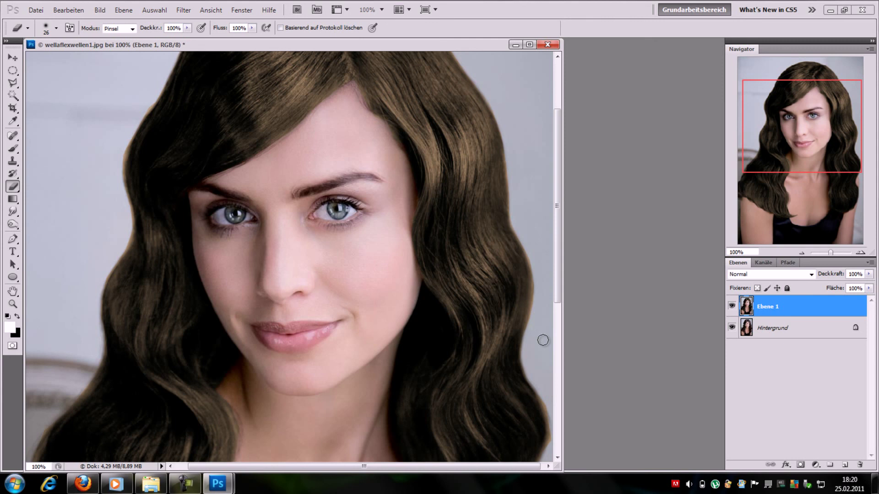
pyautogui.scroll(-2, 543, 340)
pyautogui.scroll(-1, 543, 340)
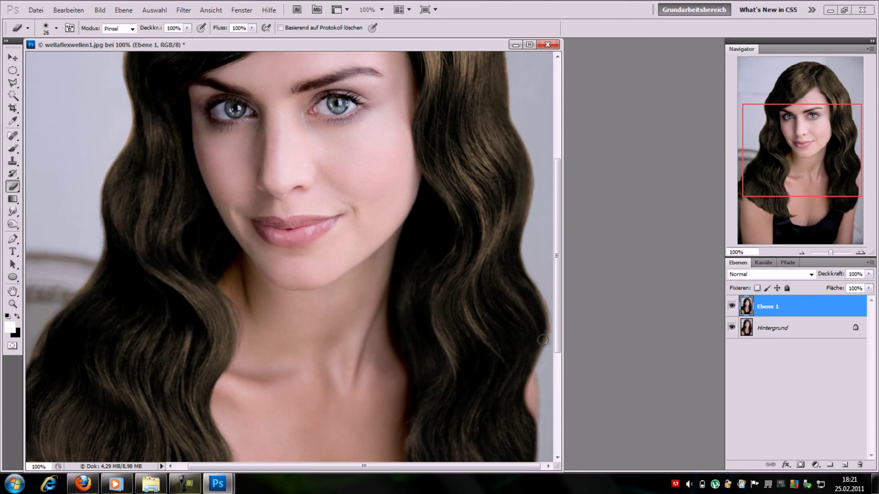
pyautogui.scroll(-1, 543, 340)
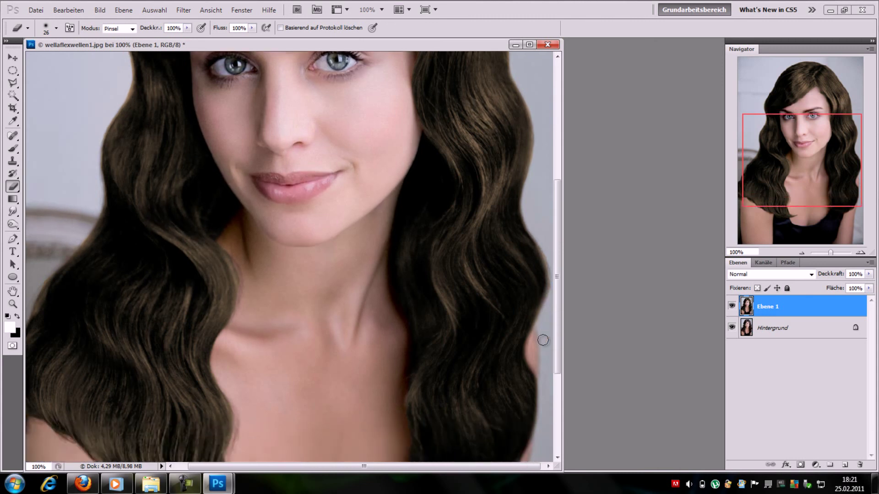
pyautogui.scroll(-2, 543, 340)
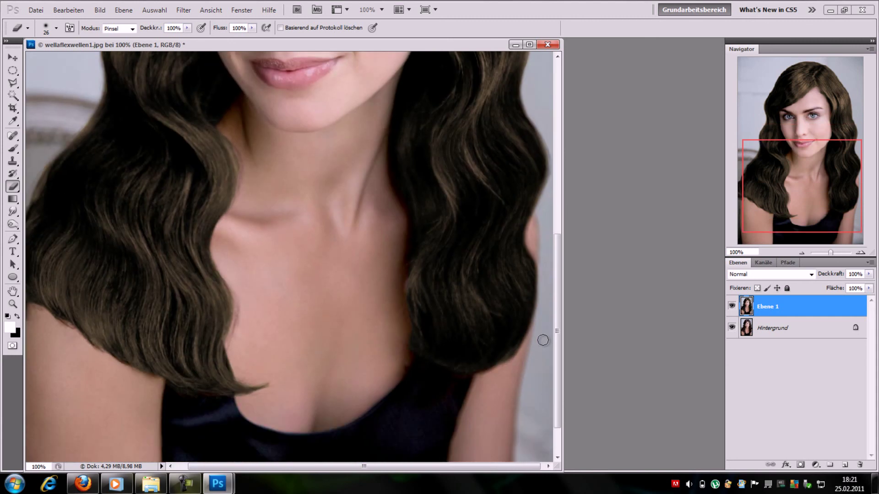
# - Erase more stray tint beside the hair edges and near the top of the hair
pyautogui.click(542, 340)
pyautogui.scroll(3, 543, 340)
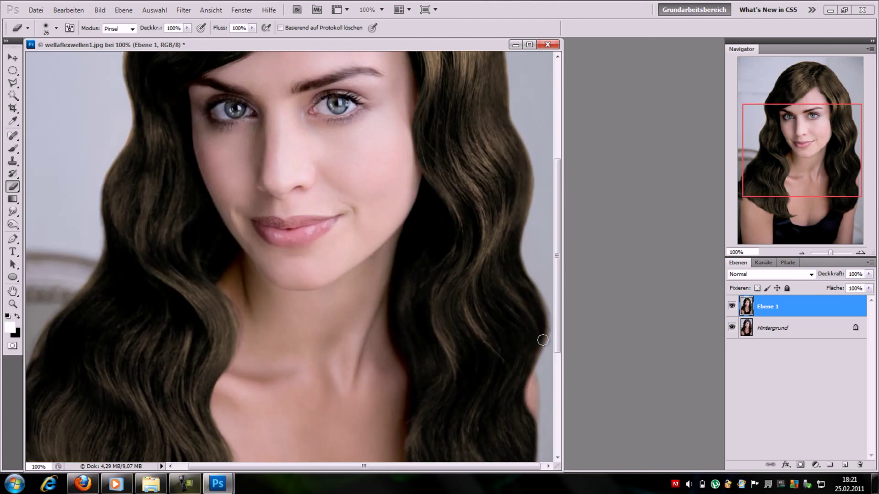
pyautogui.scroll(-1, 542, 340)
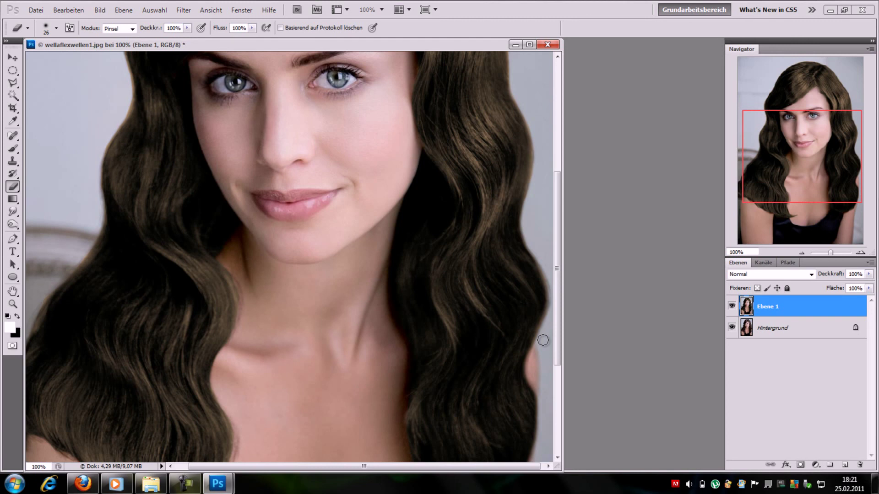
pyautogui.scroll(5, 543, 340)
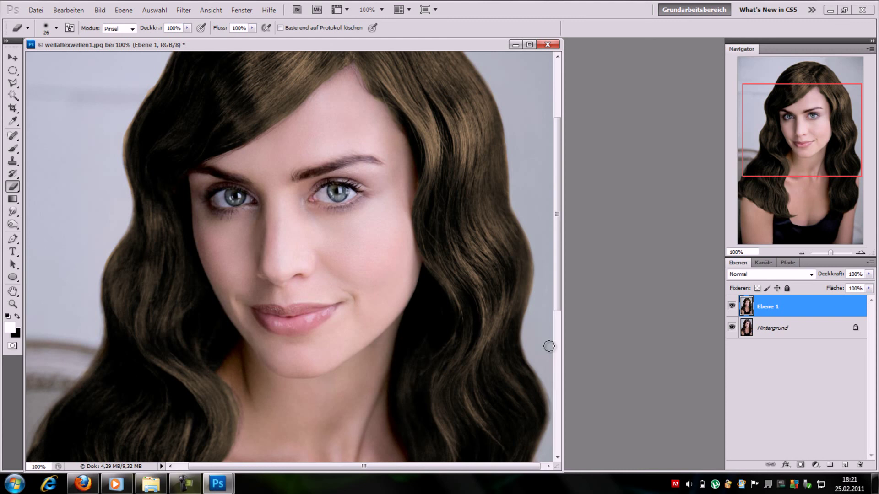
pyautogui.scroll(5, 549, 346)
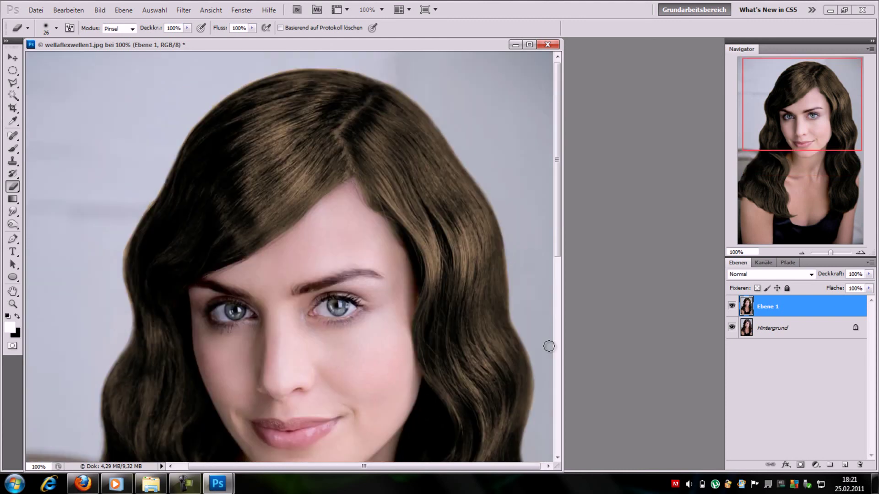
pyautogui.click(548, 346)
# - Zoom out to 50% and hide Ebene 1 to compare the brown hair with the original
pyautogui.press('alt')
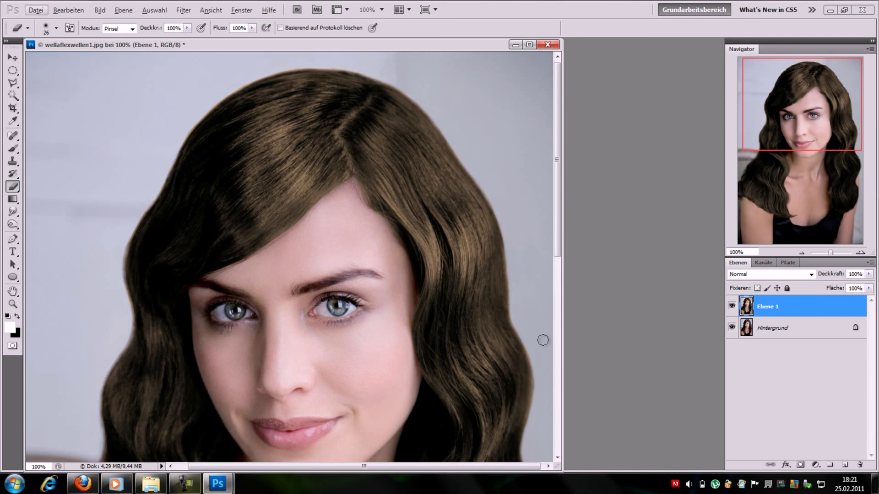
pyautogui.press('alt')
pyautogui.hotkey('ctrl', '-')
pyautogui.hotkey('ctrl', '-')
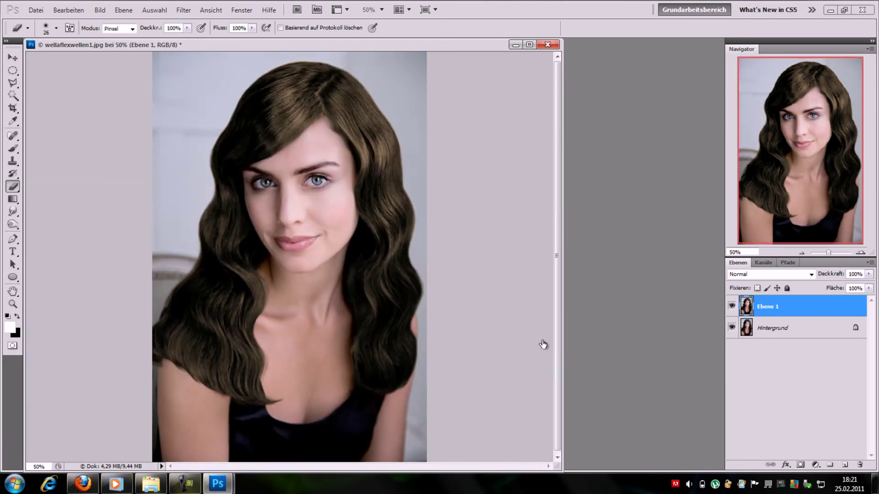
pyautogui.hotkey('ctrl', ',')
pyautogui.hotkey('ctrl', ',')
pyautogui.hotkey('alt', 'Tab')
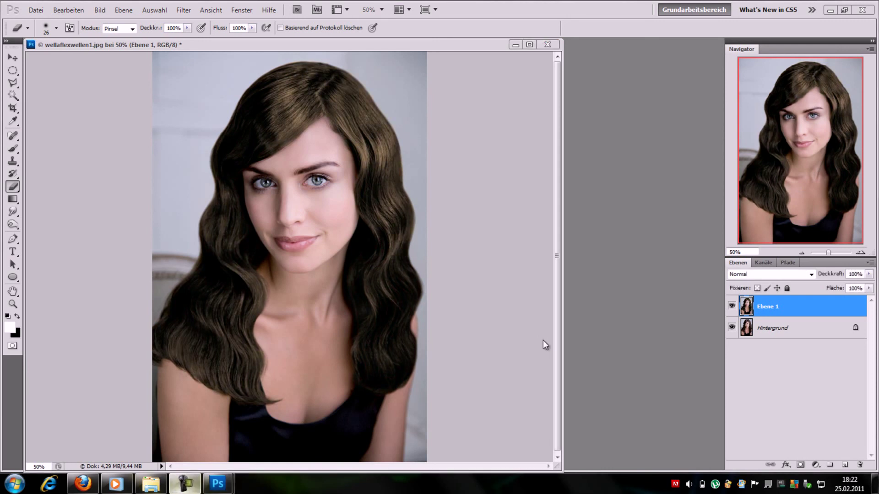